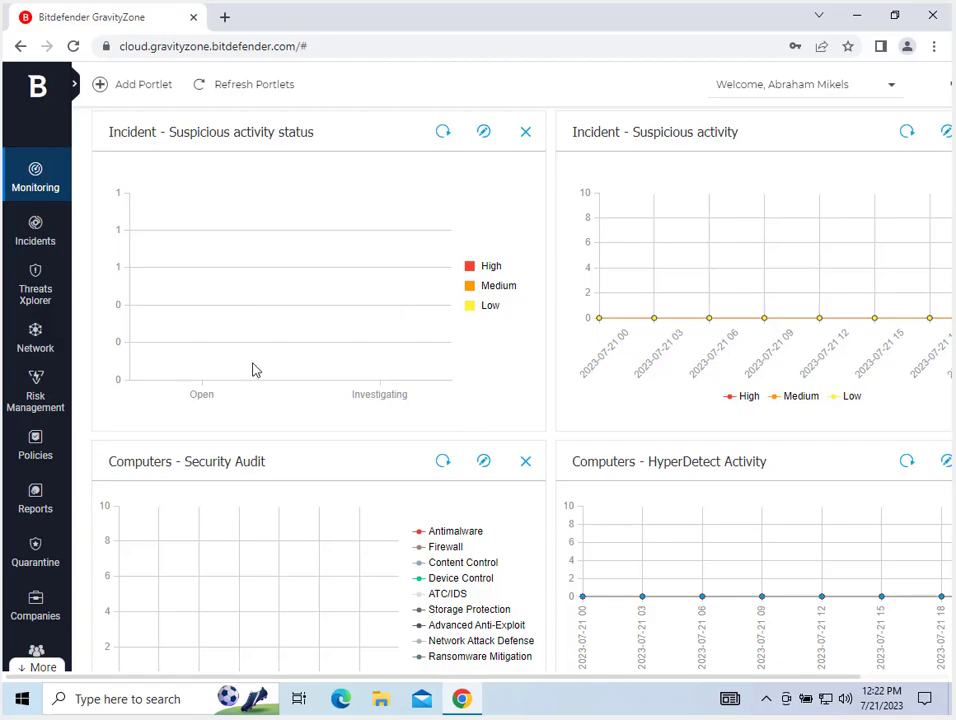
Scroll the left sidebar down to reveal the Mobile Security entry.
mouse_move(40, 371)
scroll(40, 371, "down", 3)
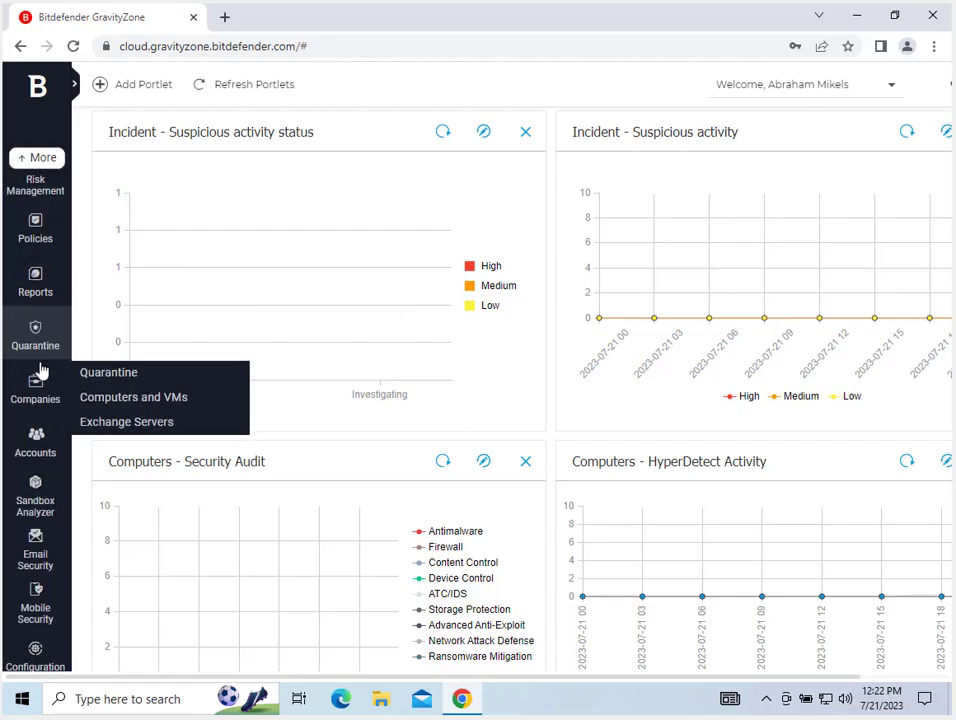
Open Mobile Security Test Comp's console dashboard in a new tab and browse its Threat Timeline.
left_click(36, 613)
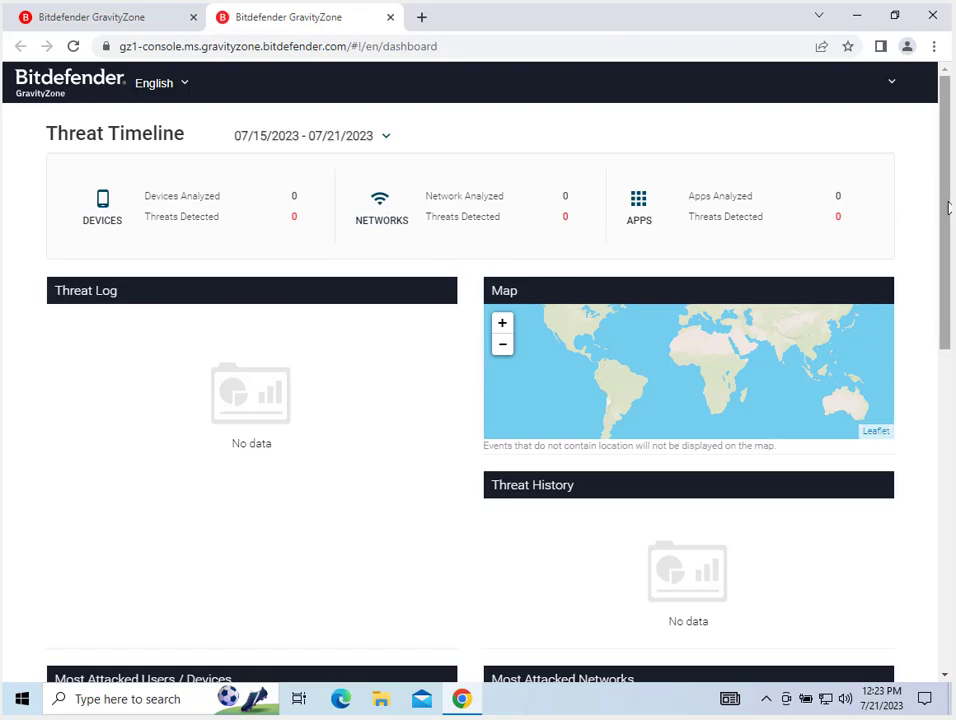
mouse_move(945, 181)
left_mouse_down()
mouse_move(933, 507)
mouse_move(947, 192)
left_mouse_up()
left_click(891, 80)
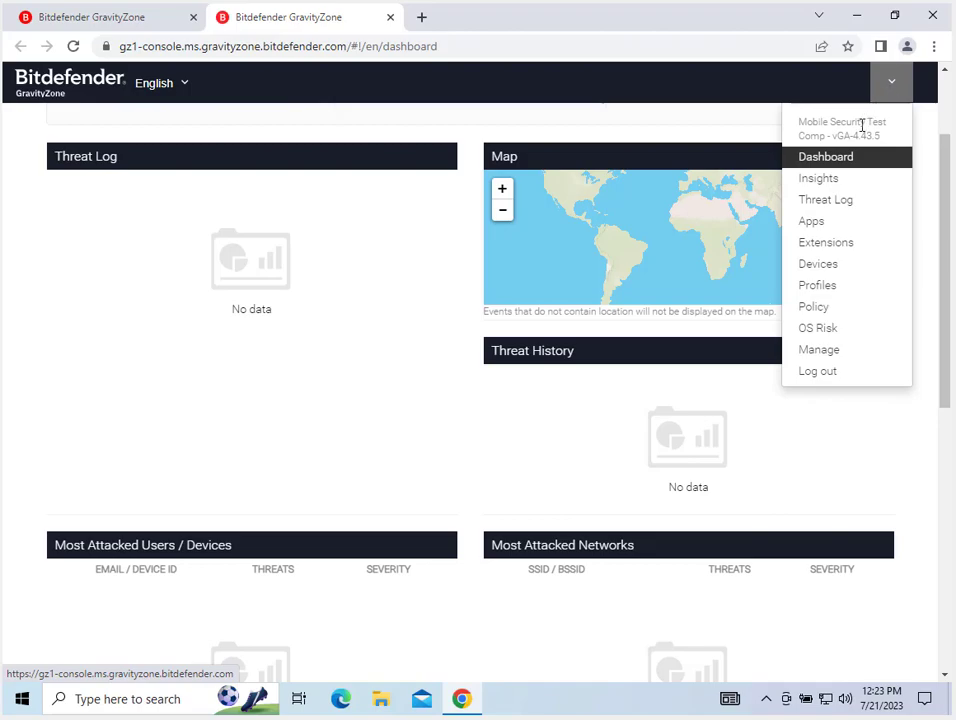
Switch to Insights and review 0 critical and risky devices, 0.0 security score and Key Features.
left_click(818, 179)
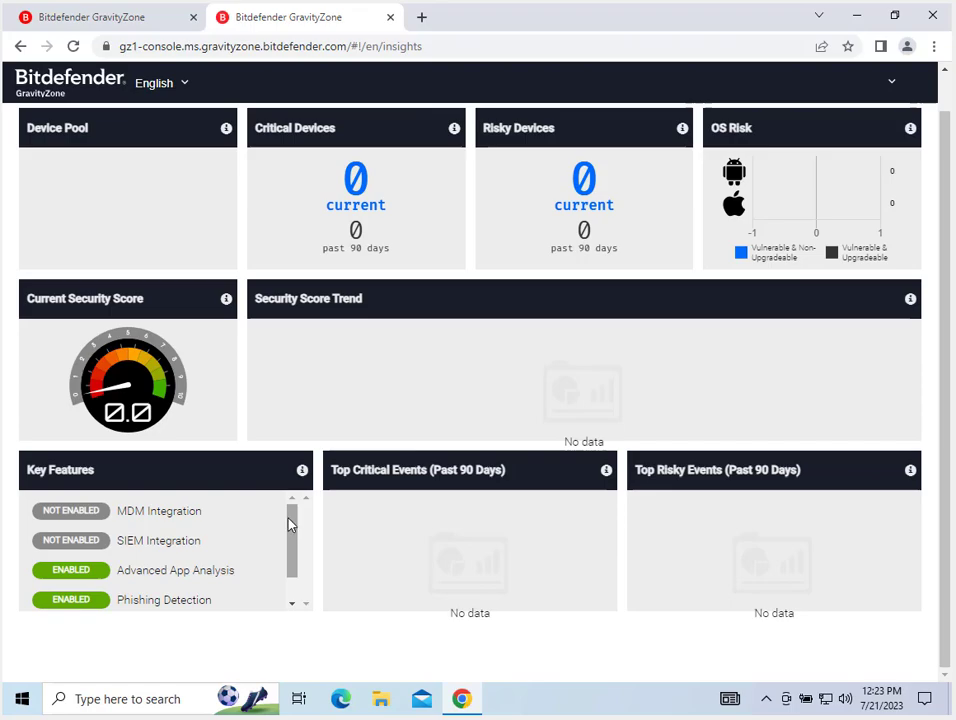
left_click_drag(289, 524, 292, 563)
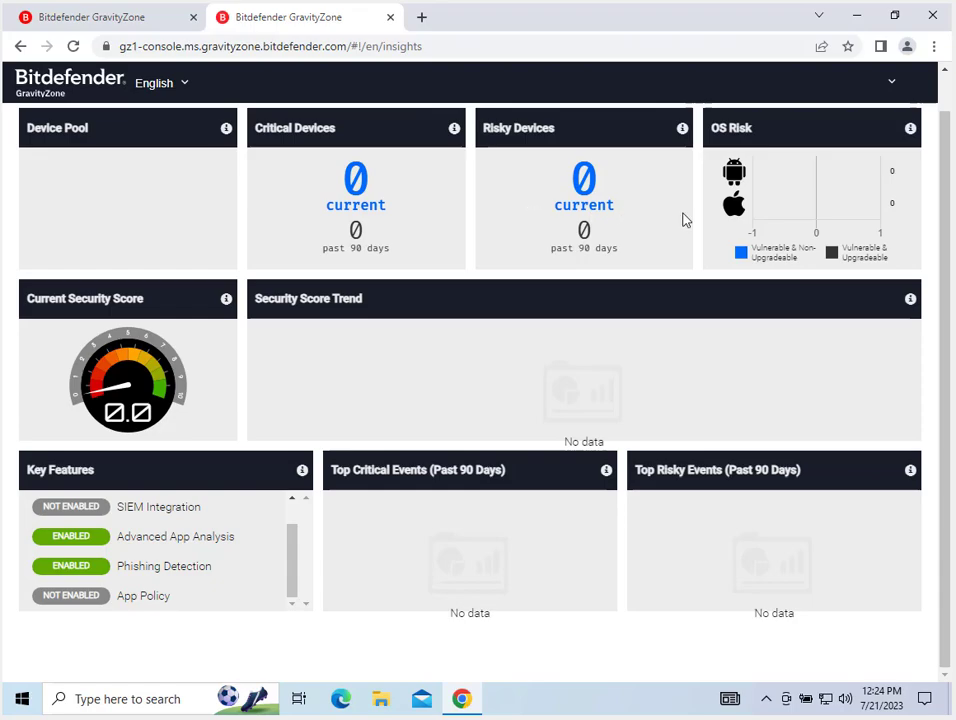
mouse_move(733, 224)
left_click(892, 88)
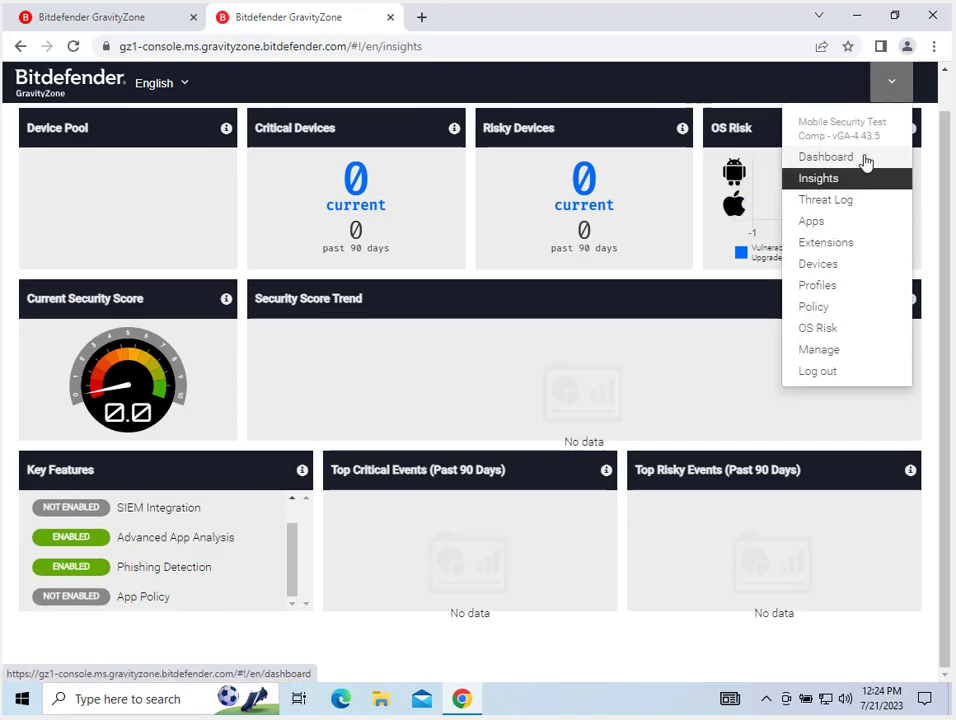
View the Threat Log, then the Apps list showing 0 of 0 apps.
left_click(839, 206)
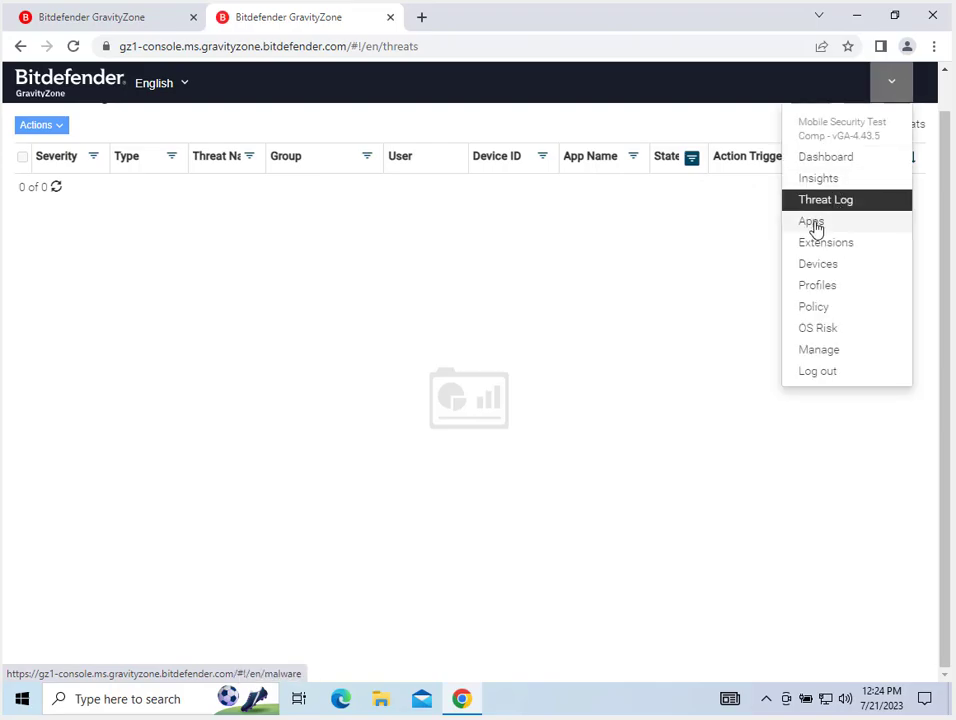
left_click(813, 224)
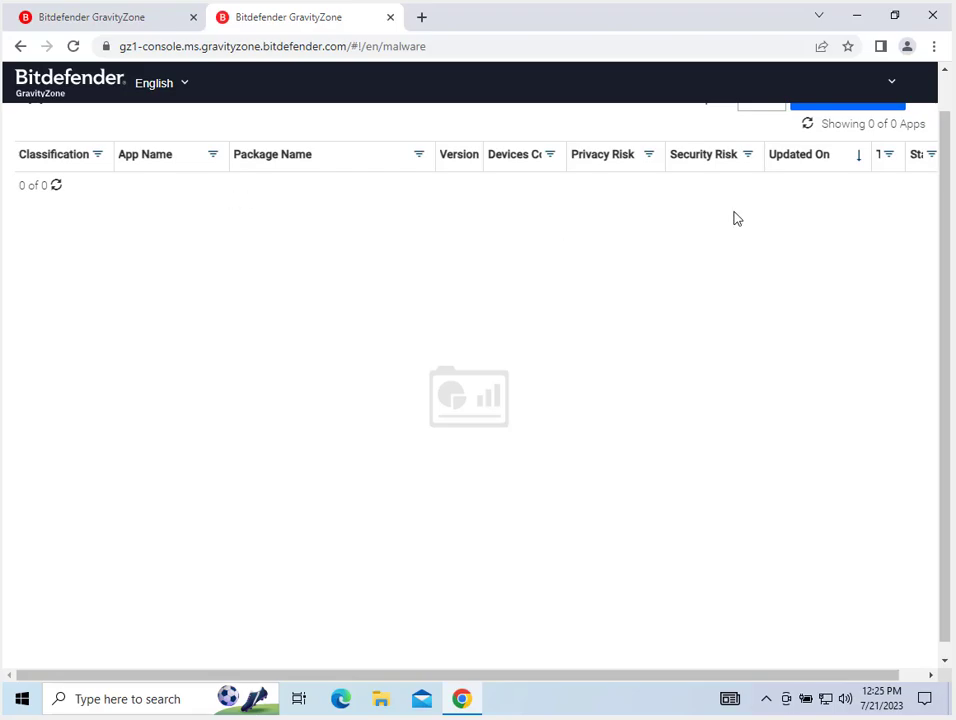
Browse the Extensions list, then the Devices list showing 0 of 0 devices.
left_click(894, 88)
left_click(848, 246)
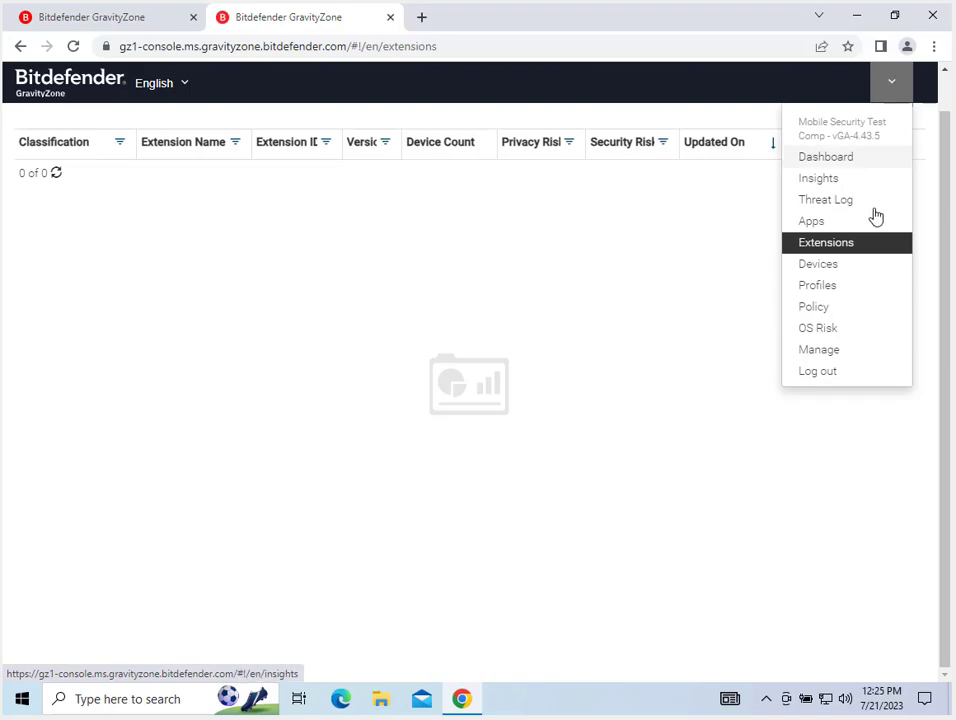
left_click(862, 265)
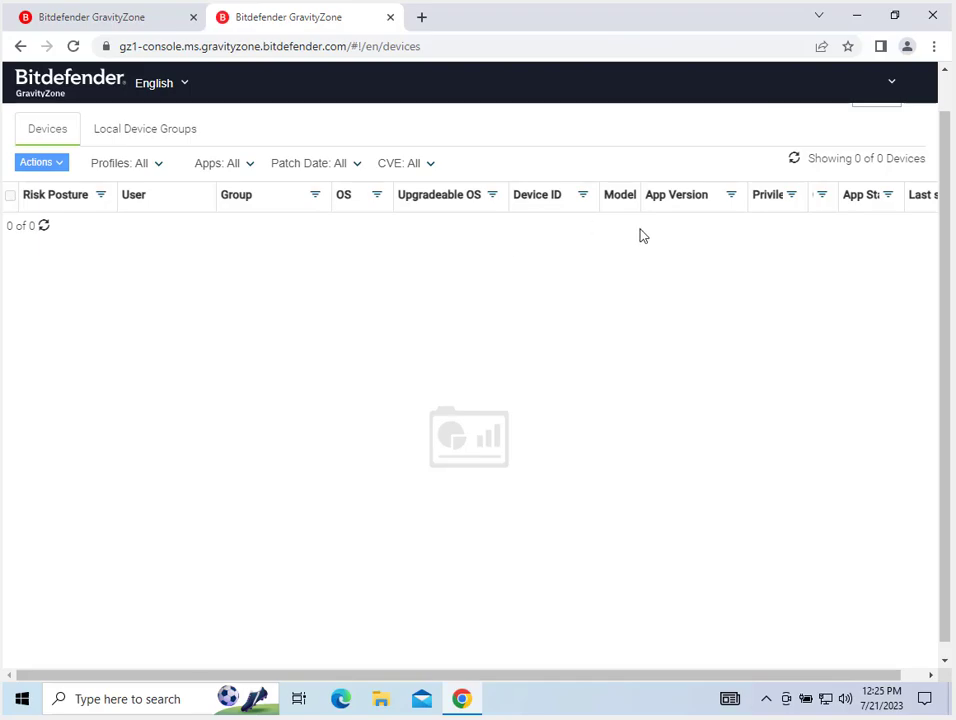
Show the Profiles page with 0 high-risk, suspicious and untrusted profiles.
left_click(891, 83)
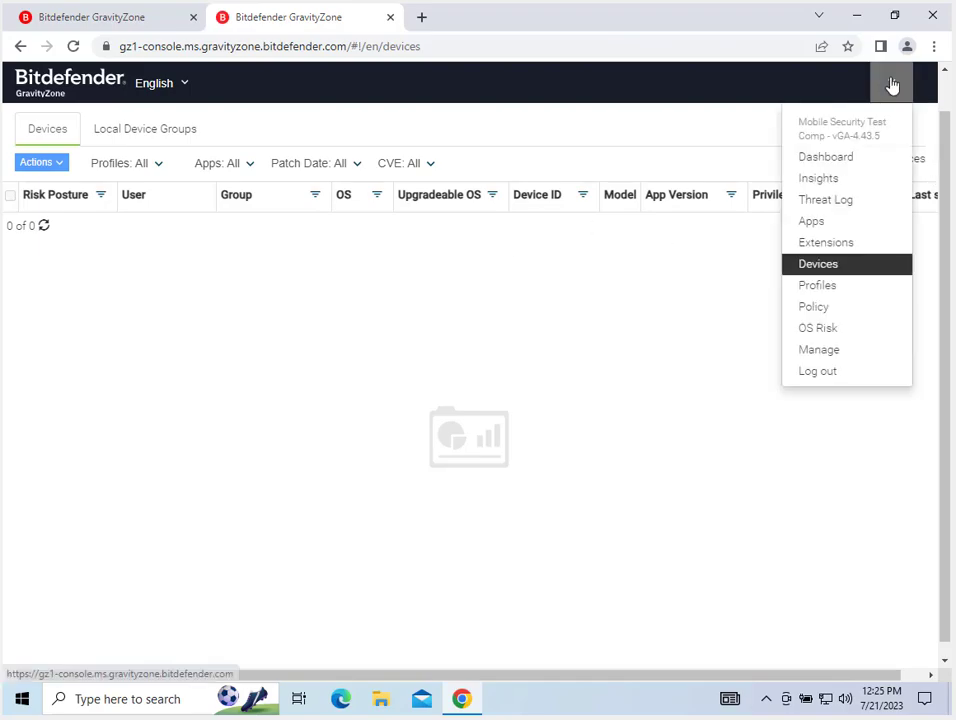
left_click(821, 288)
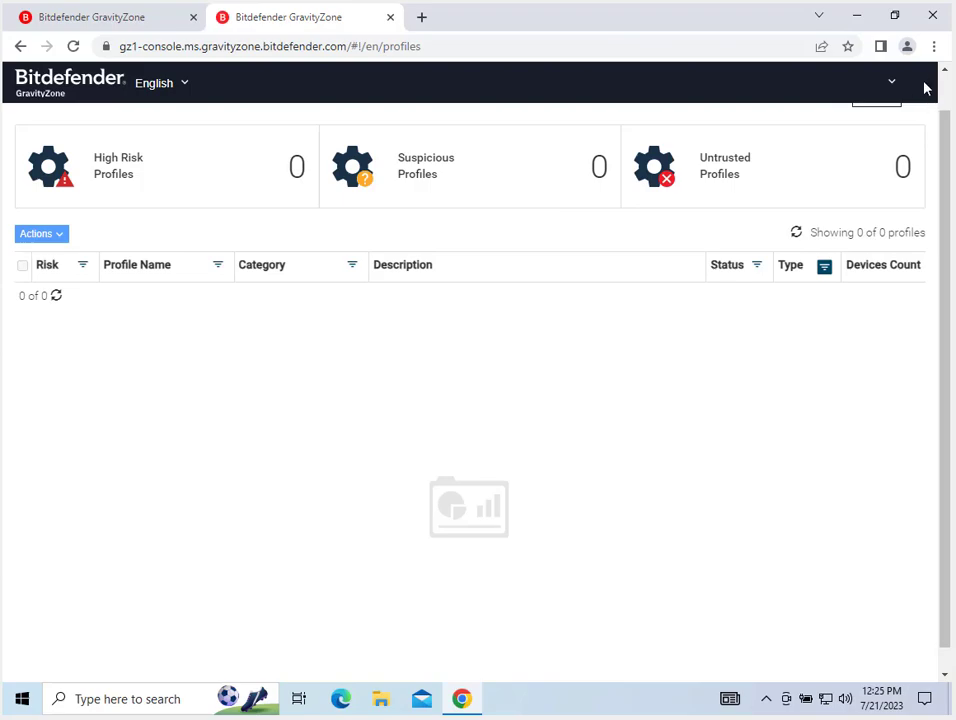
left_click(889, 83)
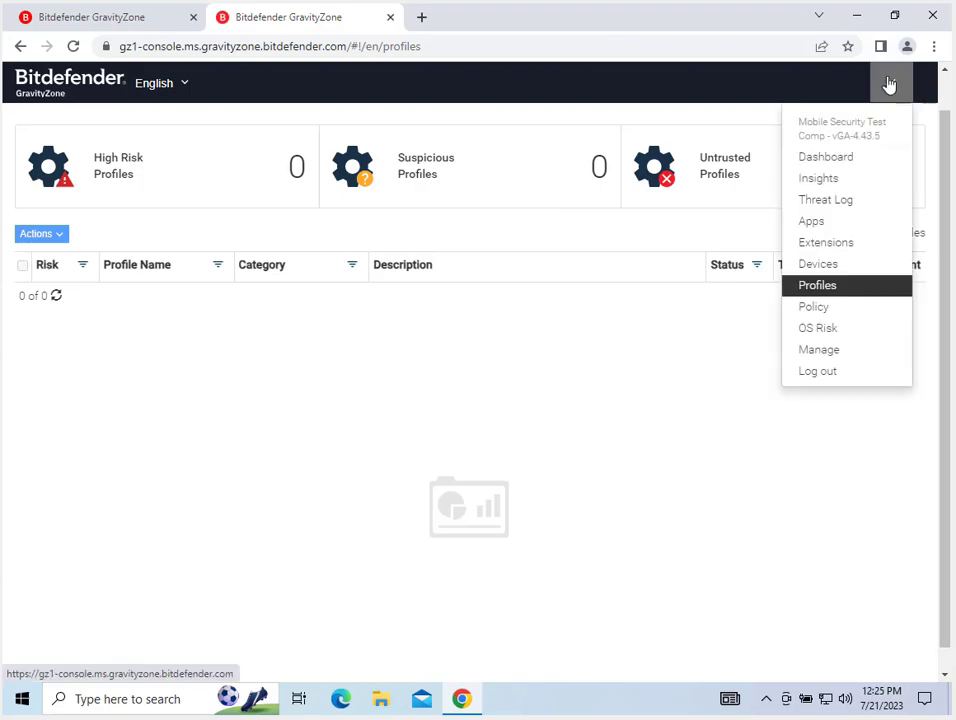
Enable Compromised Network detection in the Default Group Threat Policy without deploying it.
left_click(817, 312)
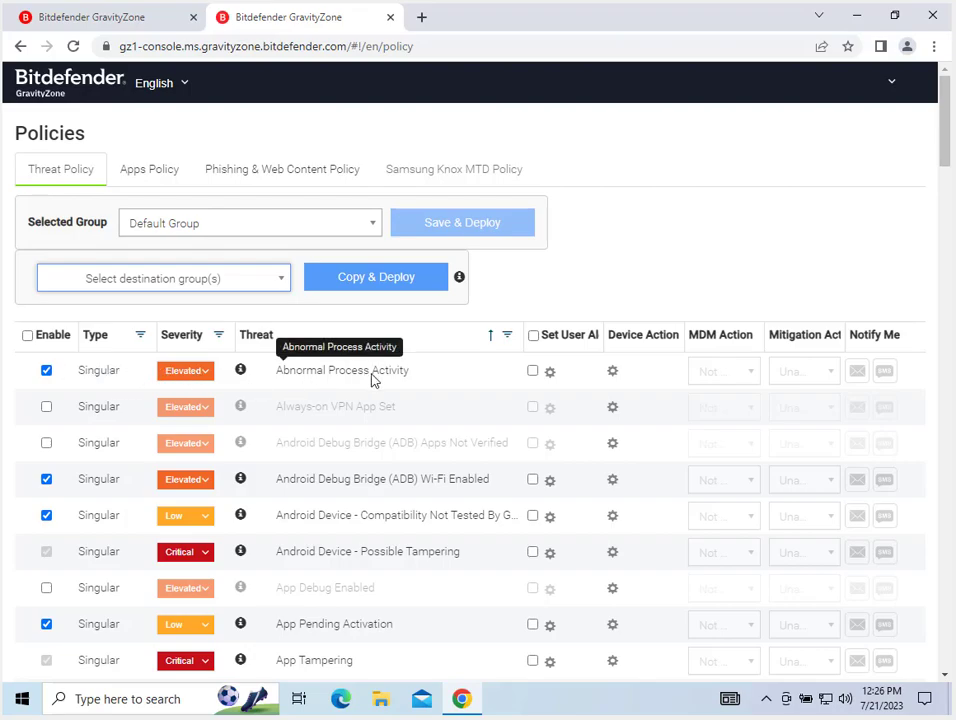
scroll(365, 342, "down", 5)
scroll(365, 342, "down", 5)
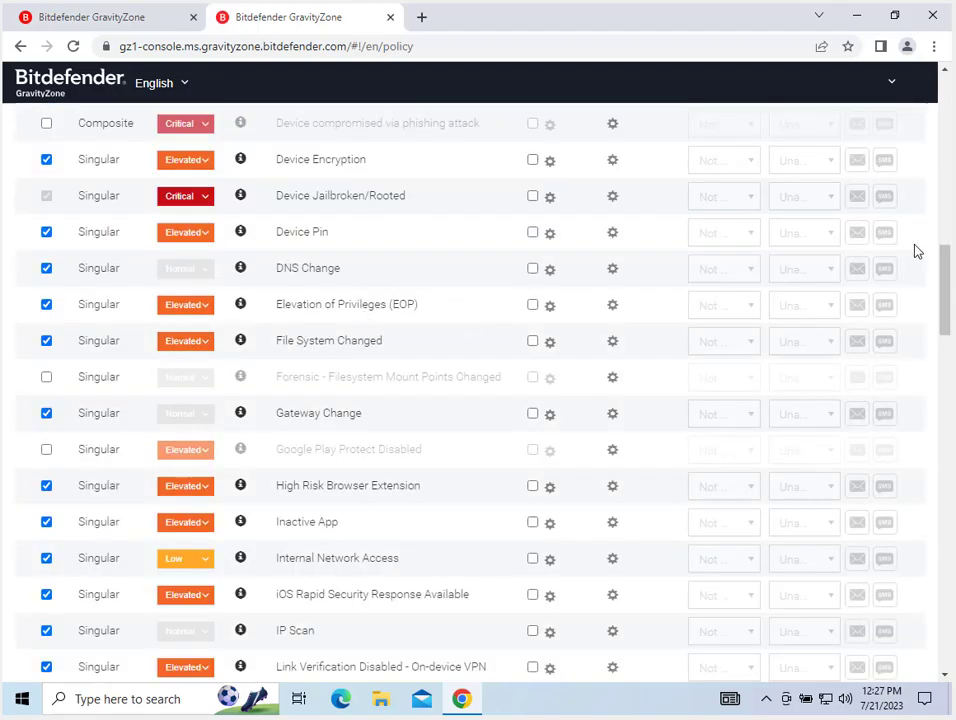
left_click_drag(941, 252, 947, 108)
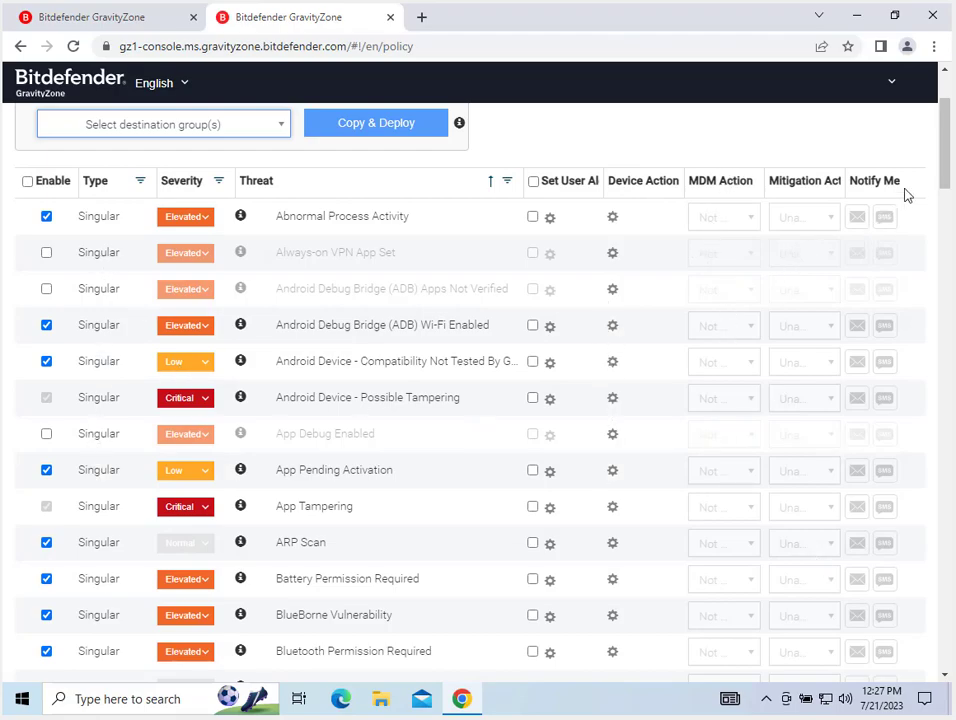
left_click_drag(943, 177, 944, 222)
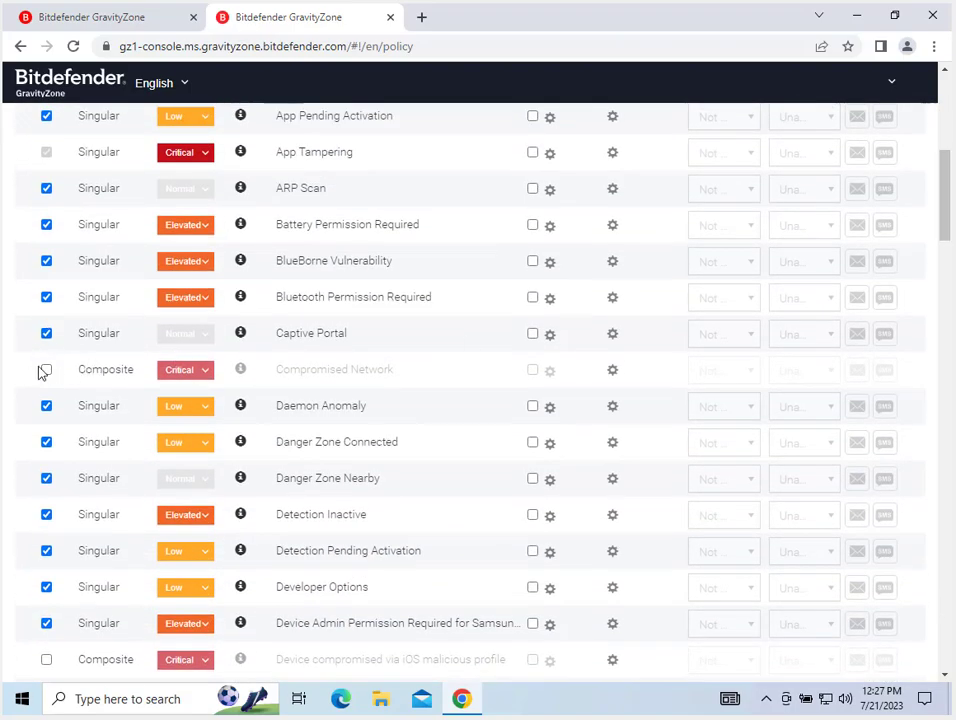
left_click(47, 374)
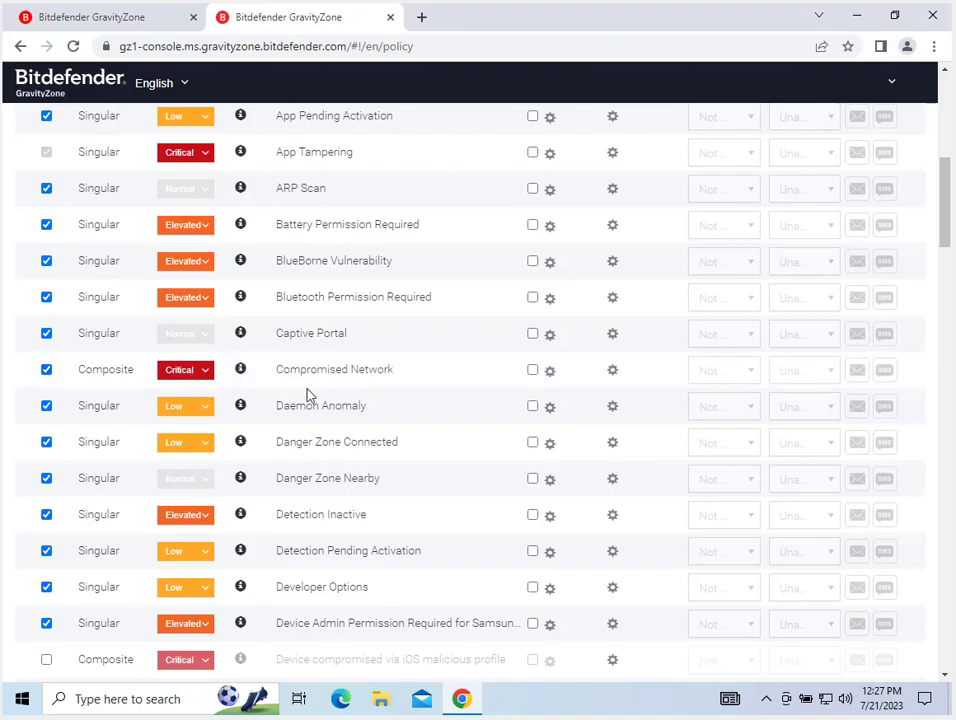
scroll(544, 309, "up", 5)
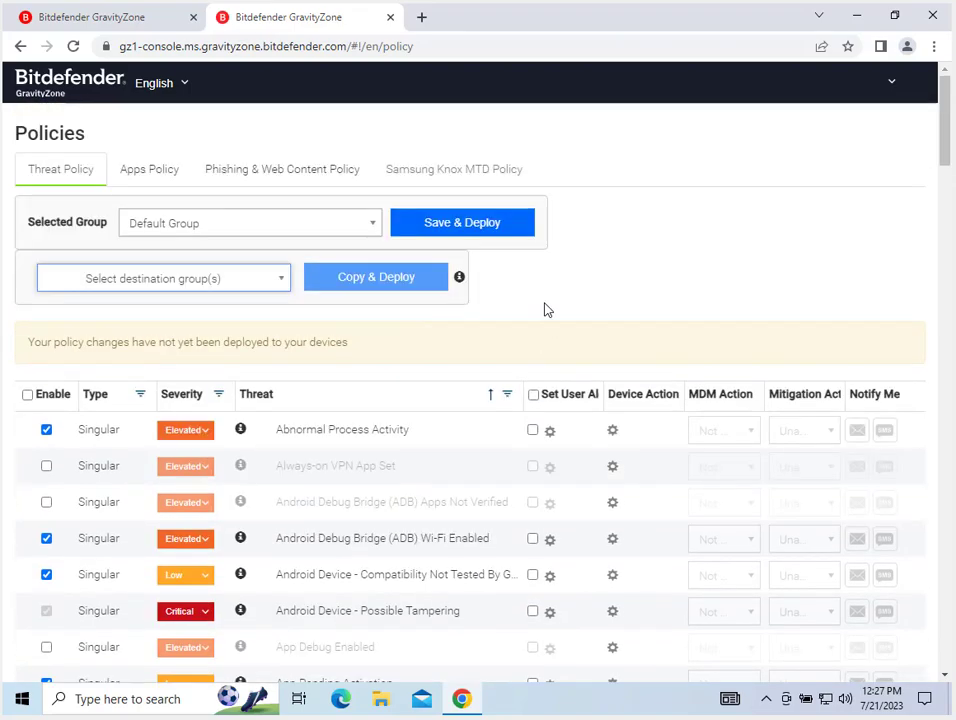
Review the Apps Policy, then Phishing & Web Content Policy with Phishing Protection and URL sharing enabled.
left_click(168, 176)
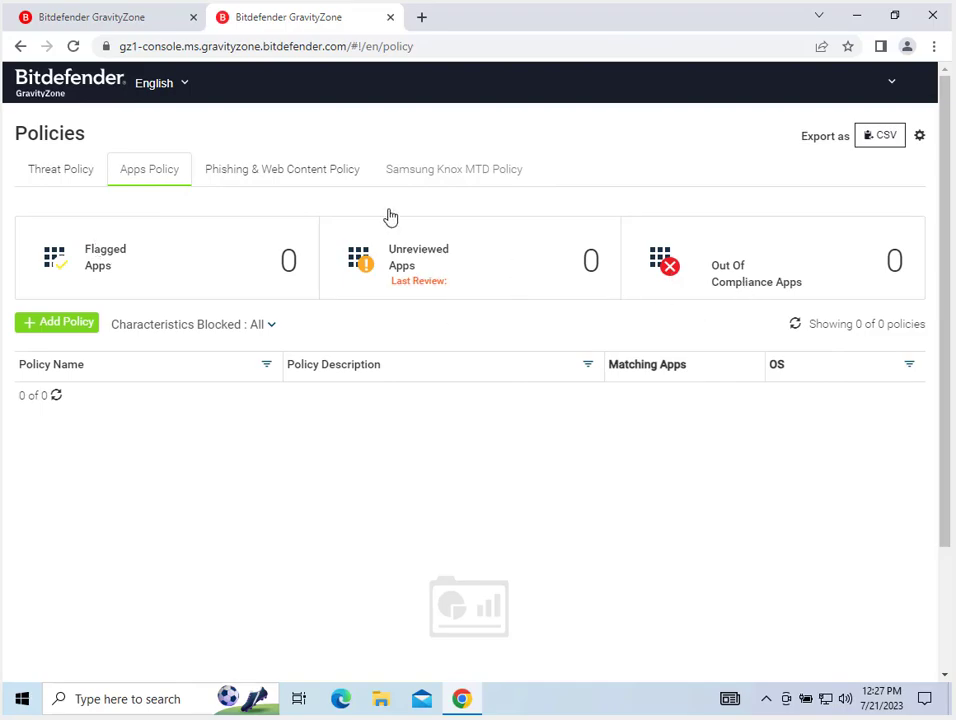
left_click(324, 175)
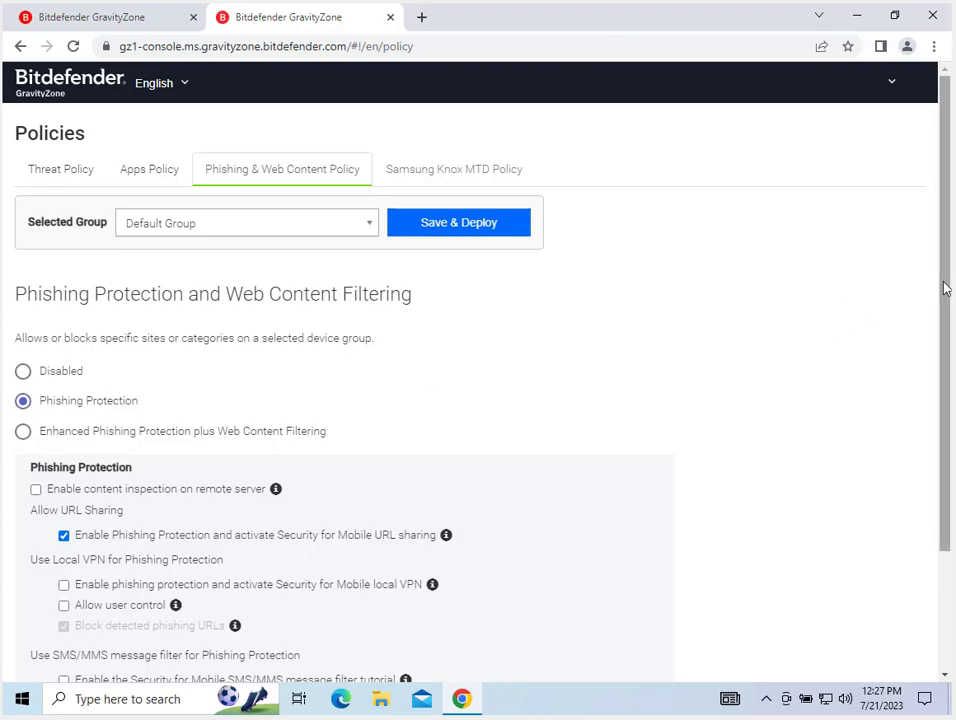
left_click_drag(946, 288, 946, 463)
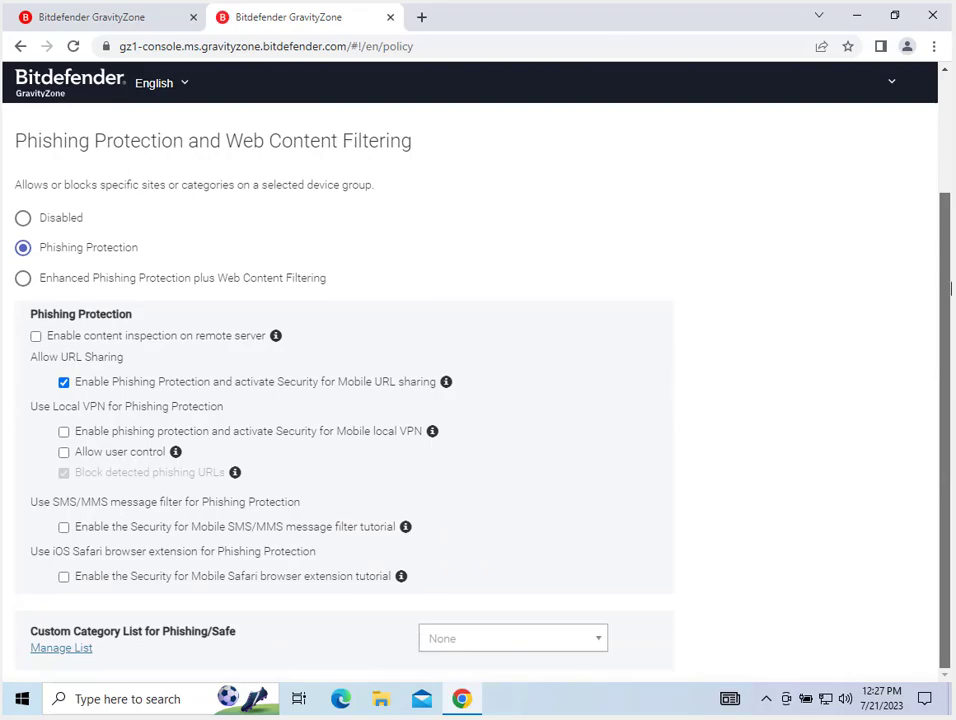
scroll(950, 288, "up", 3)
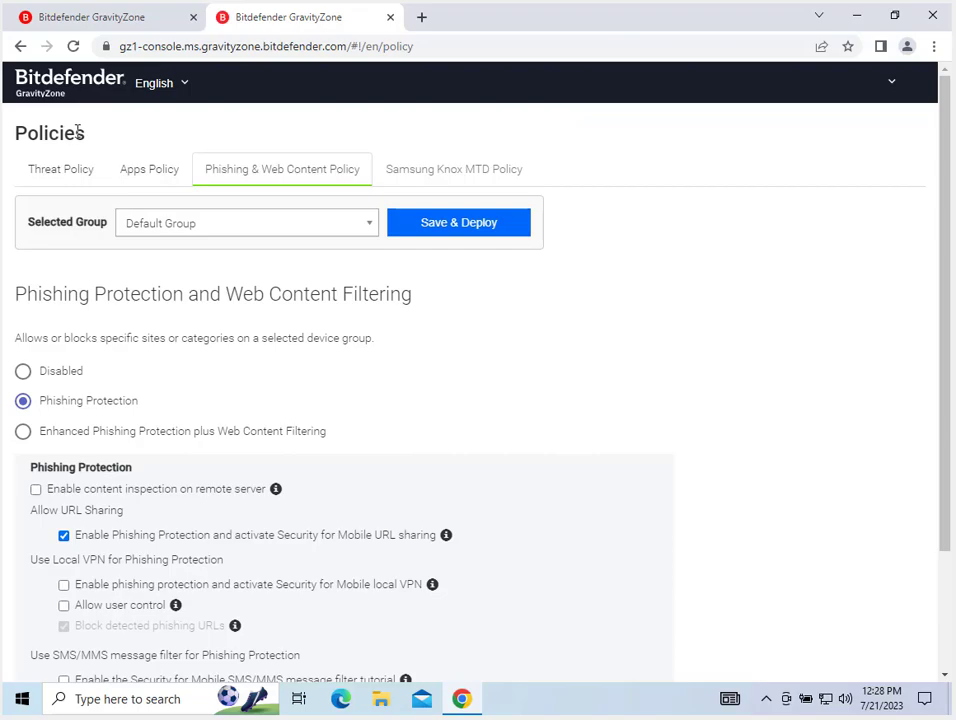
Go to OS Risk, showing 0 vulnerable, upgradeable and non-upgradeable devices and 0 CVEs.
left_click(893, 84)
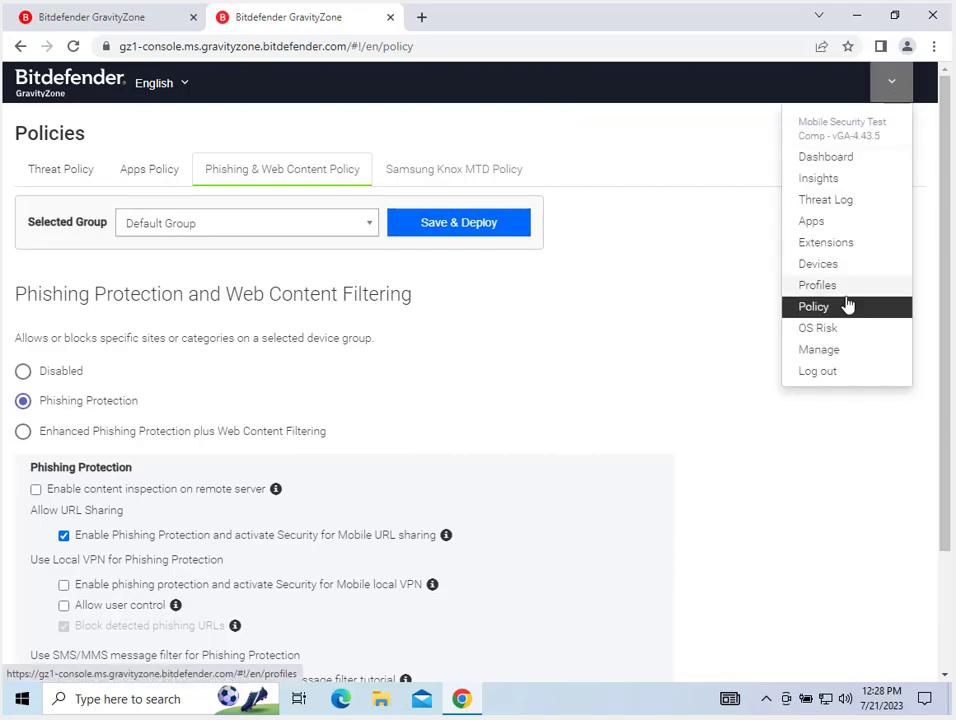
left_click(826, 328)
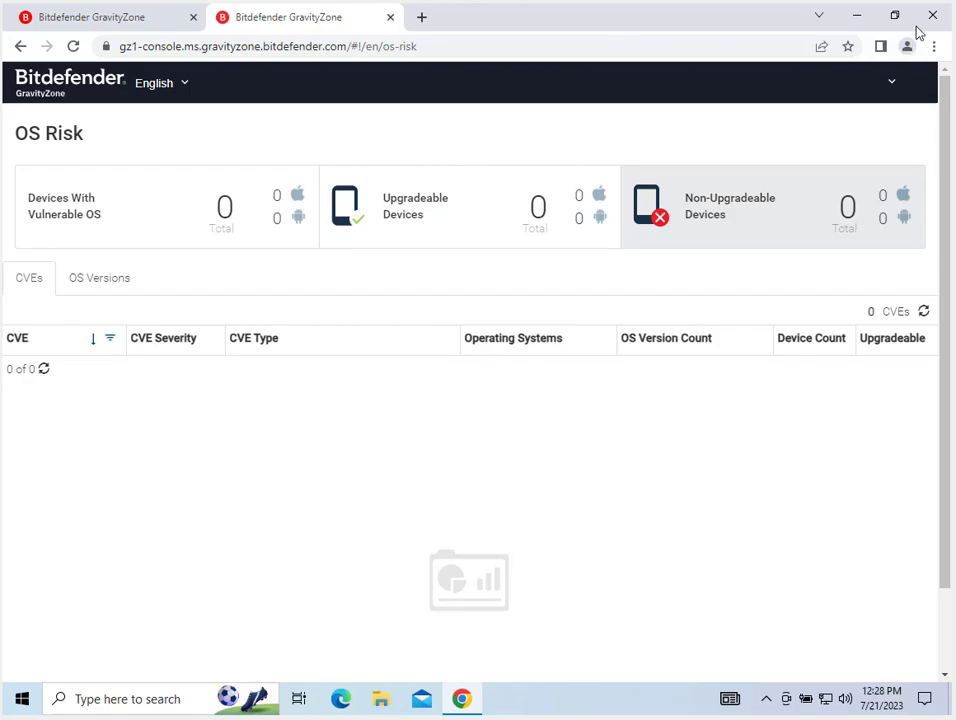
left_click(890, 86)
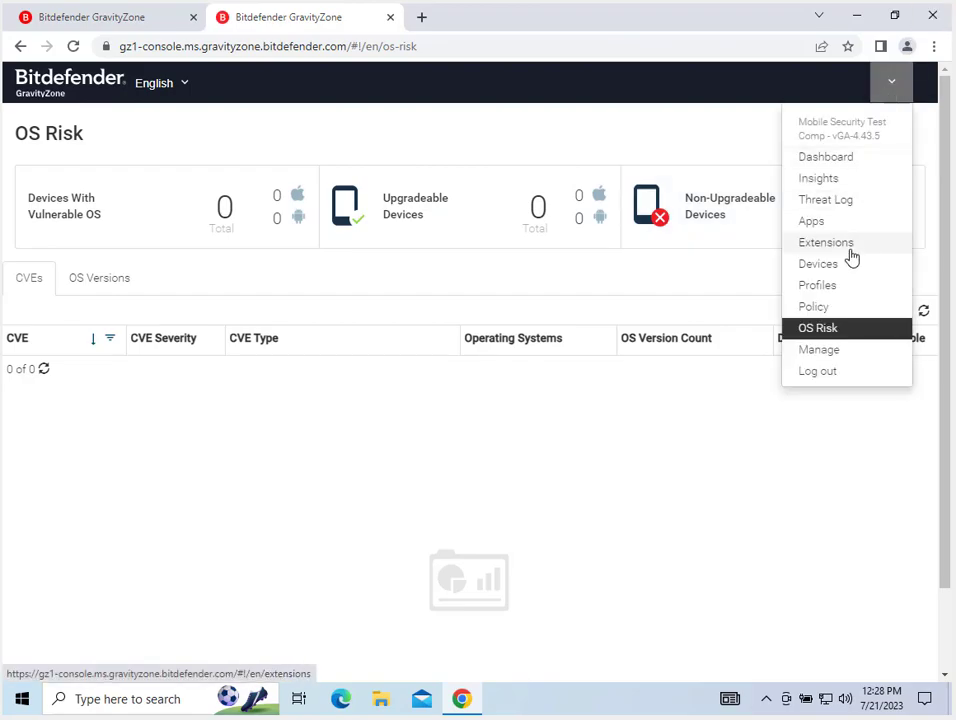
Open Manage and scroll through the General tab's company information and device inactivity settings.
left_click(822, 353)
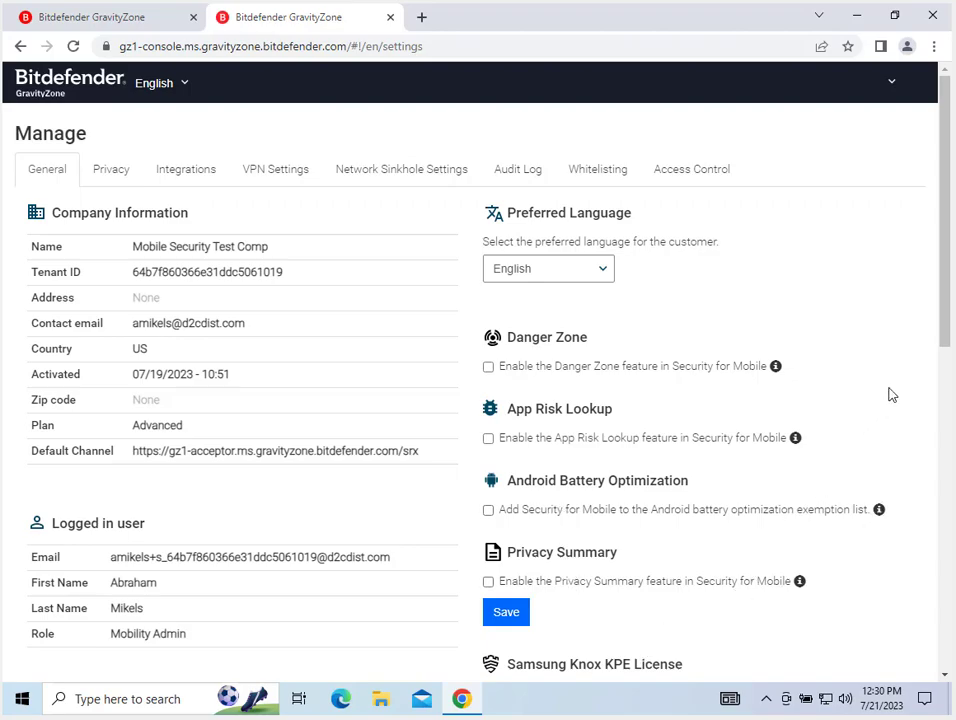
scroll(739, 491, "down", 3)
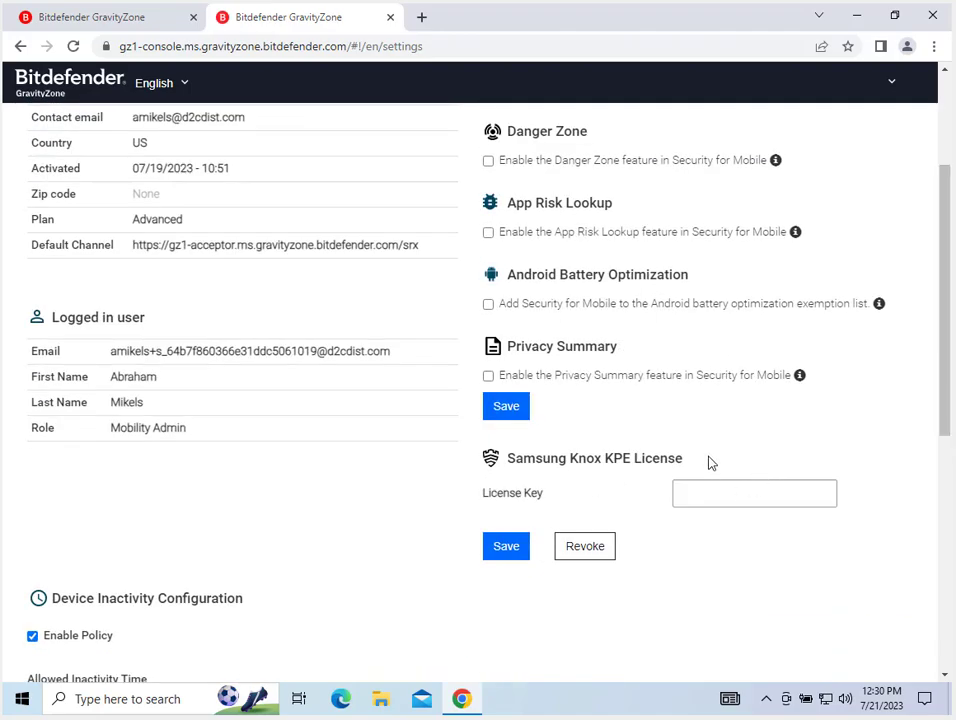
left_click_drag(945, 416, 935, 500)
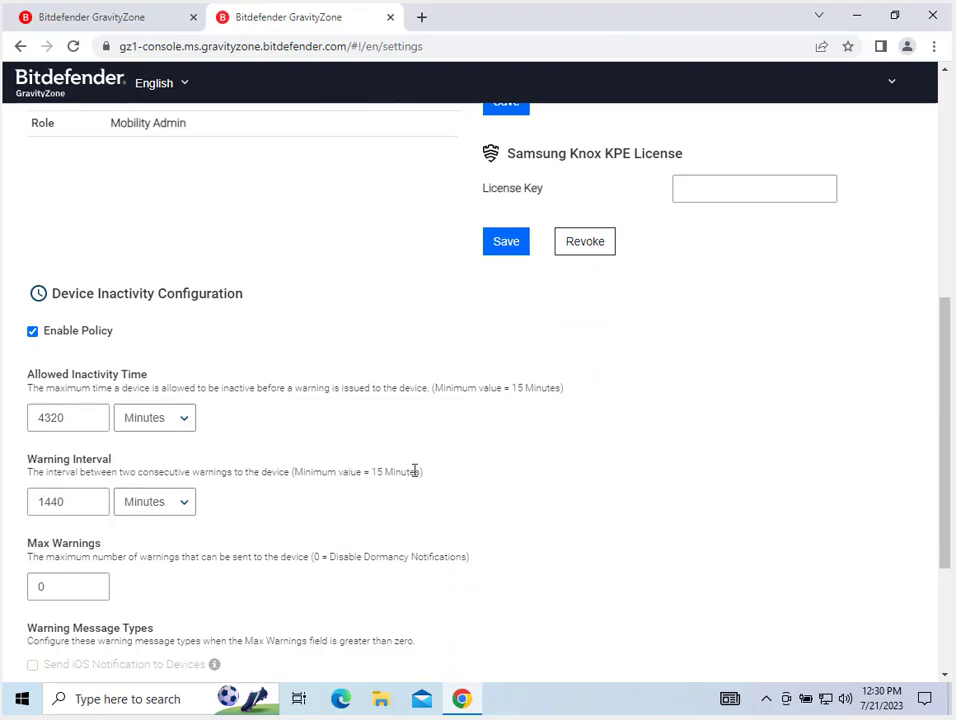
scroll(572, 442, "up", 5)
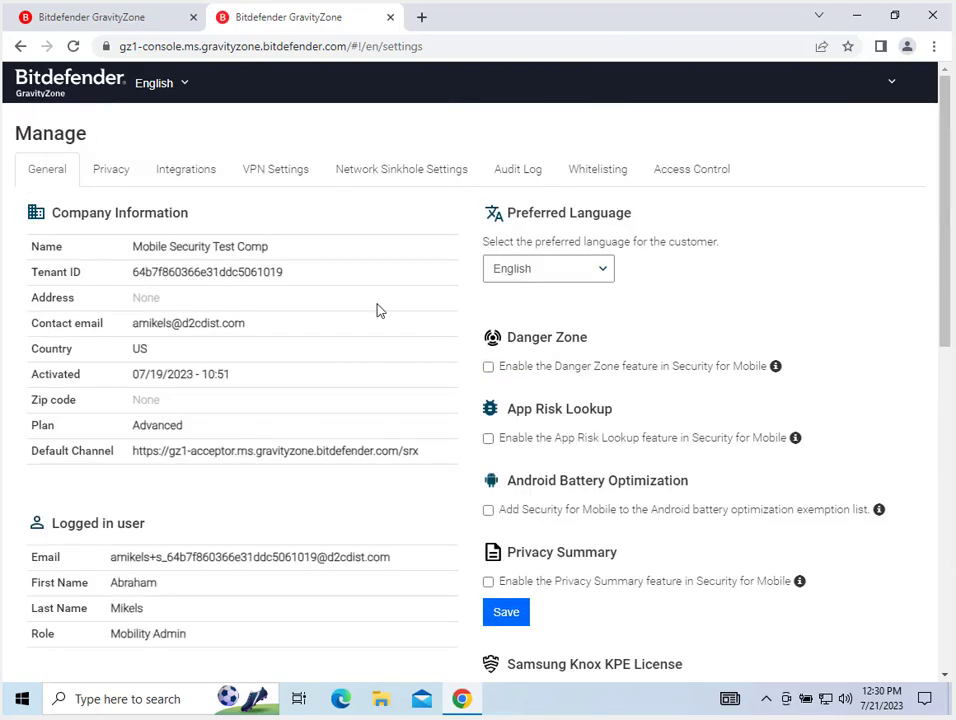
In Privacy, compare the High, Medium and Low forensic data templates, then settle on Max.
left_click(96, 172)
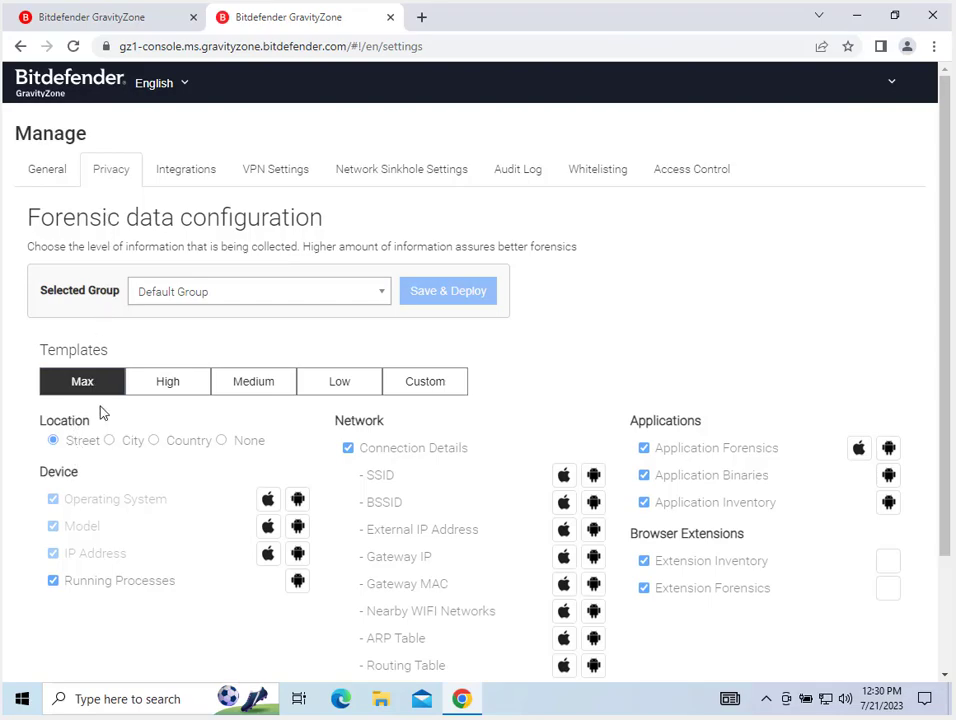
left_click(188, 392)
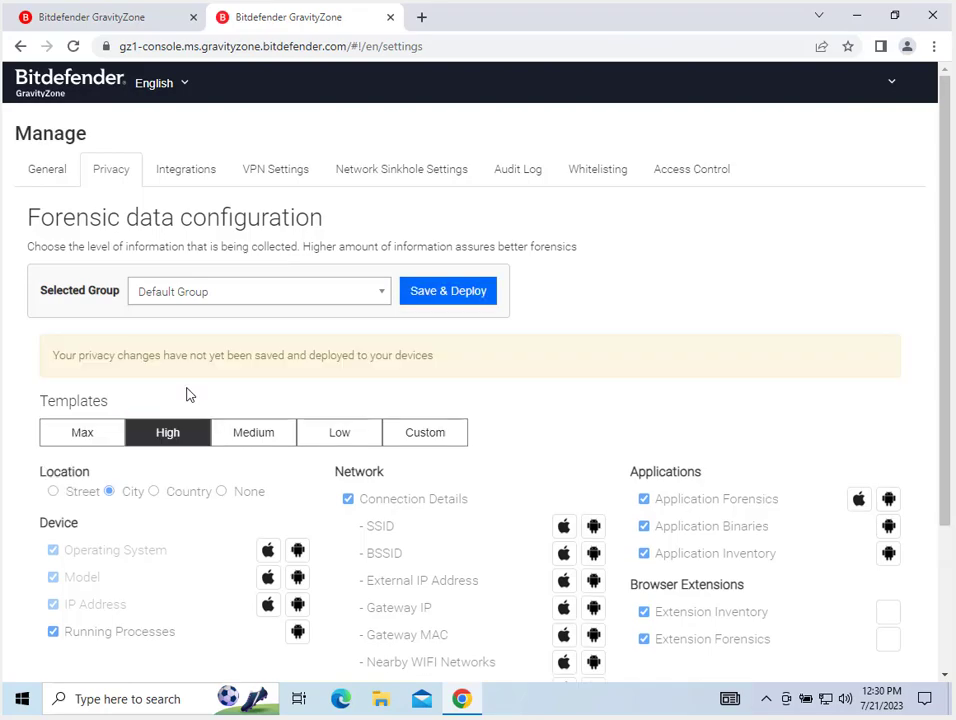
left_click(258, 433)
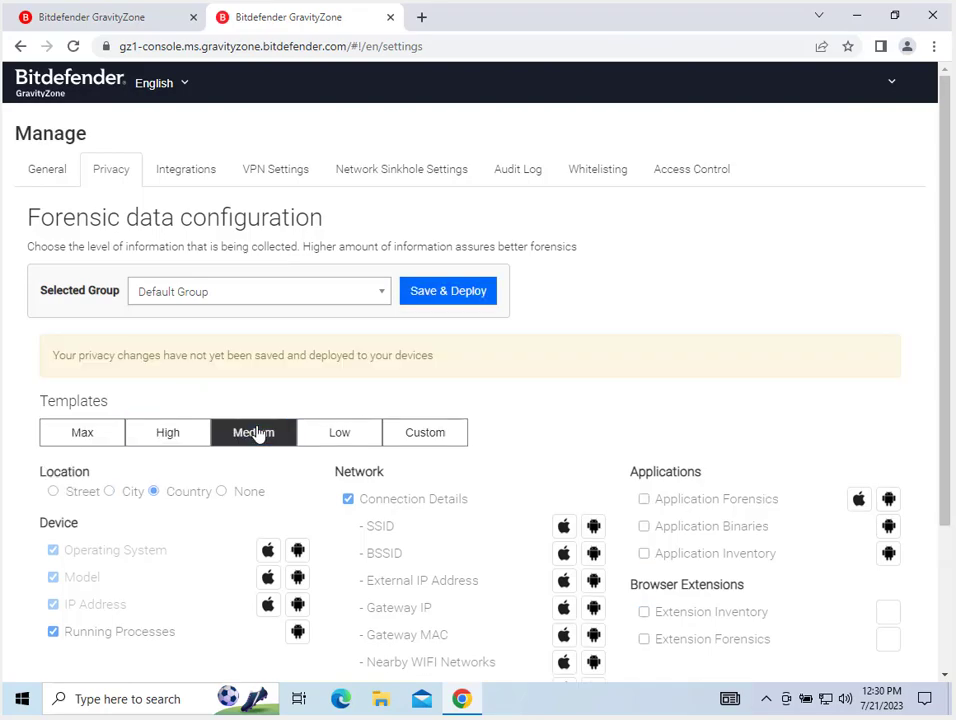
left_click(307, 436)
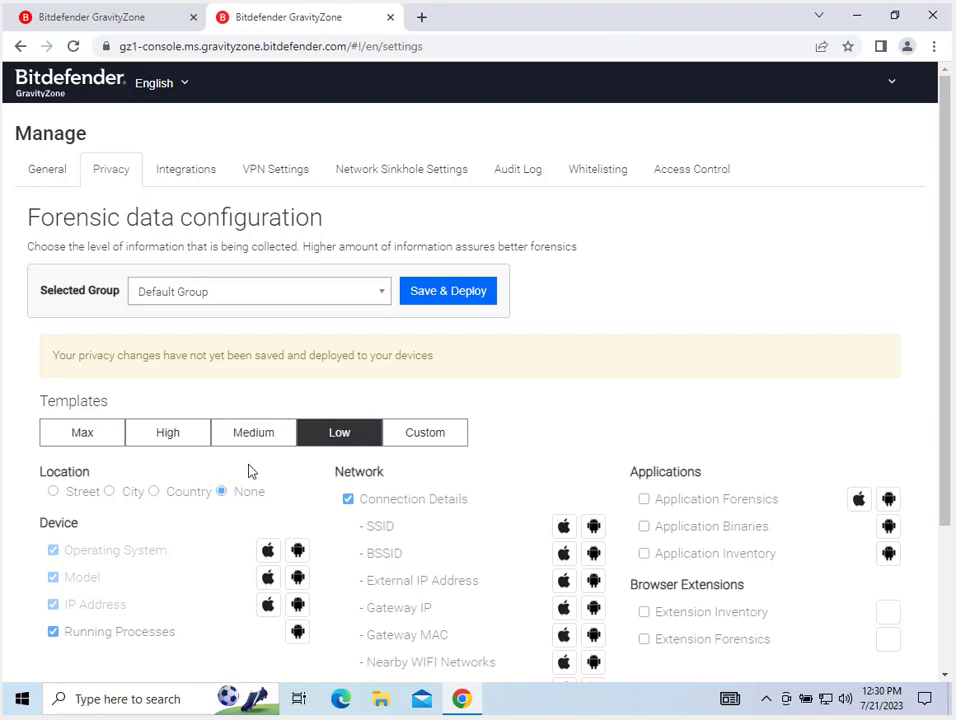
left_click(256, 431)
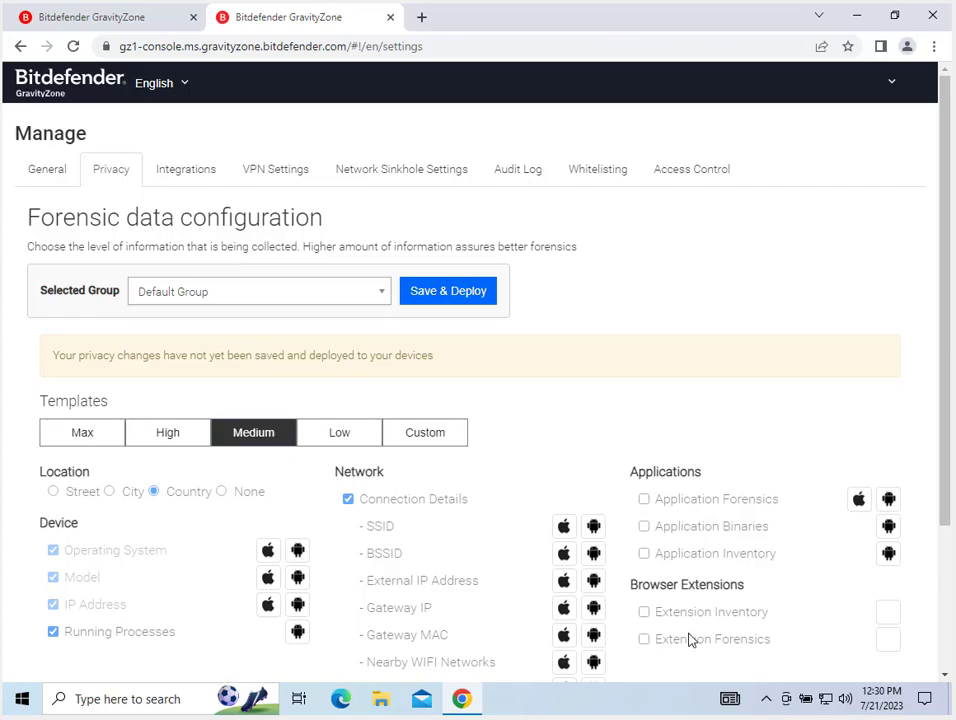
left_click(152, 433)
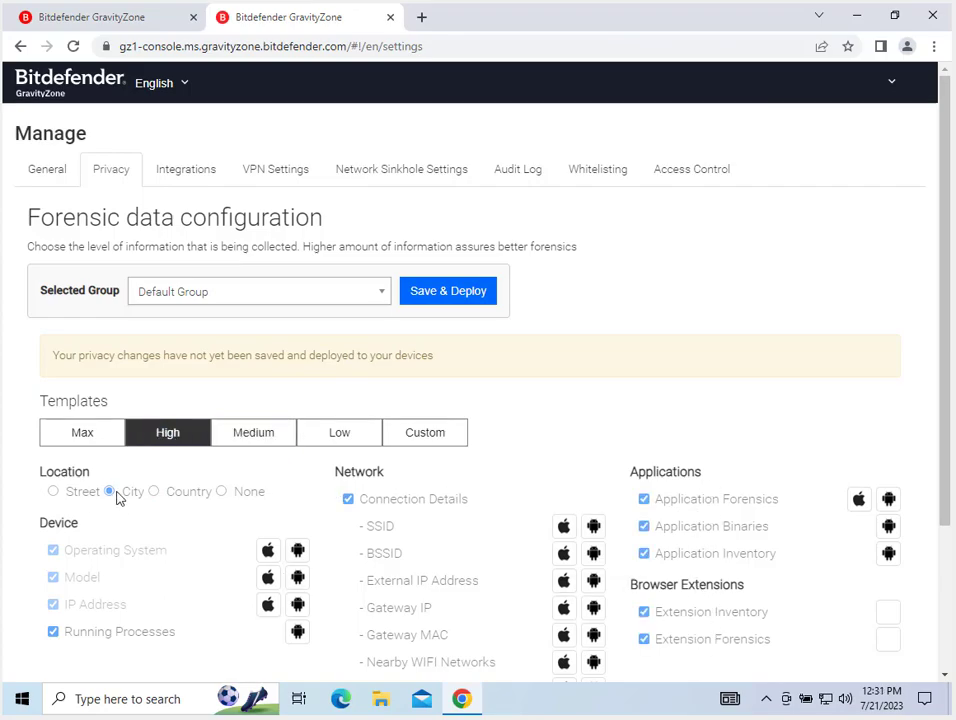
left_click(97, 444)
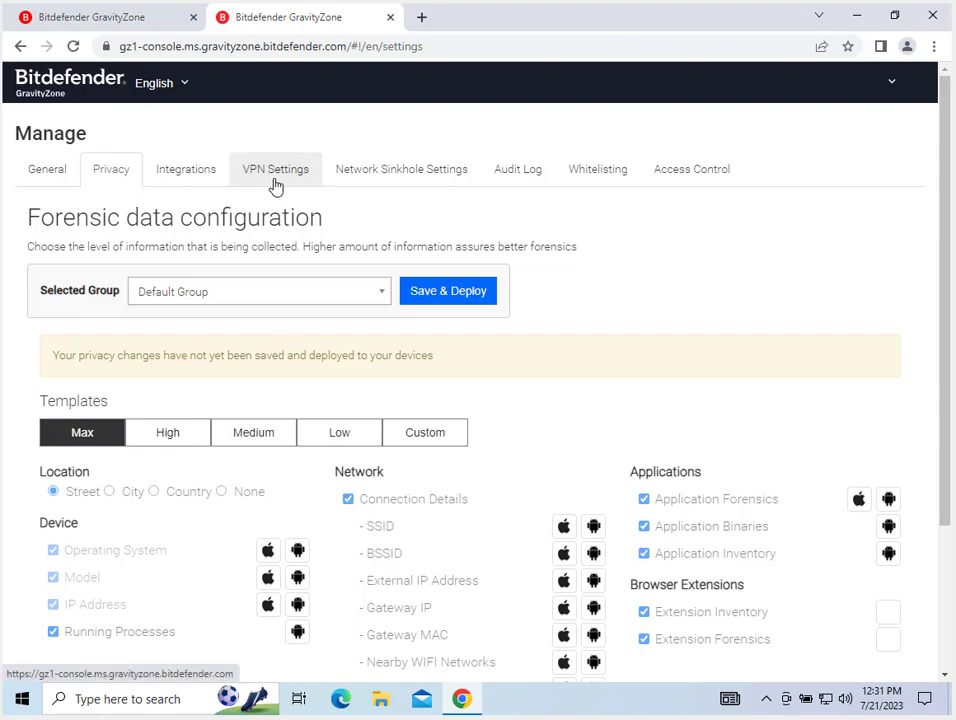
Review the MDM integration, Data Export, VPN DNS and Network Sinkhole settings in turn.
left_click(224, 178)
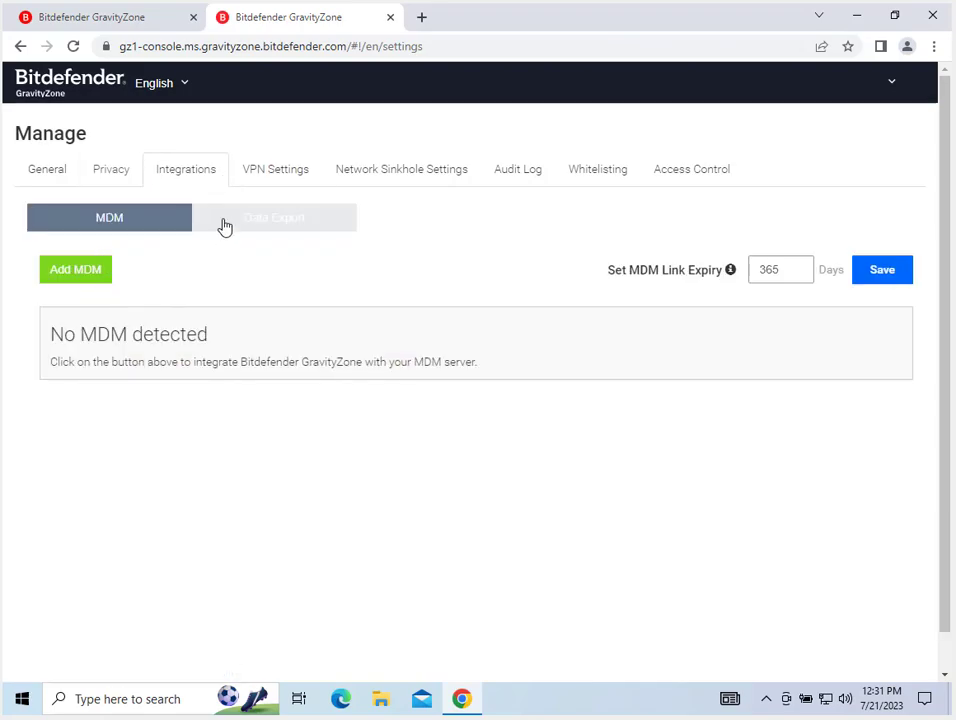
left_click(225, 223)
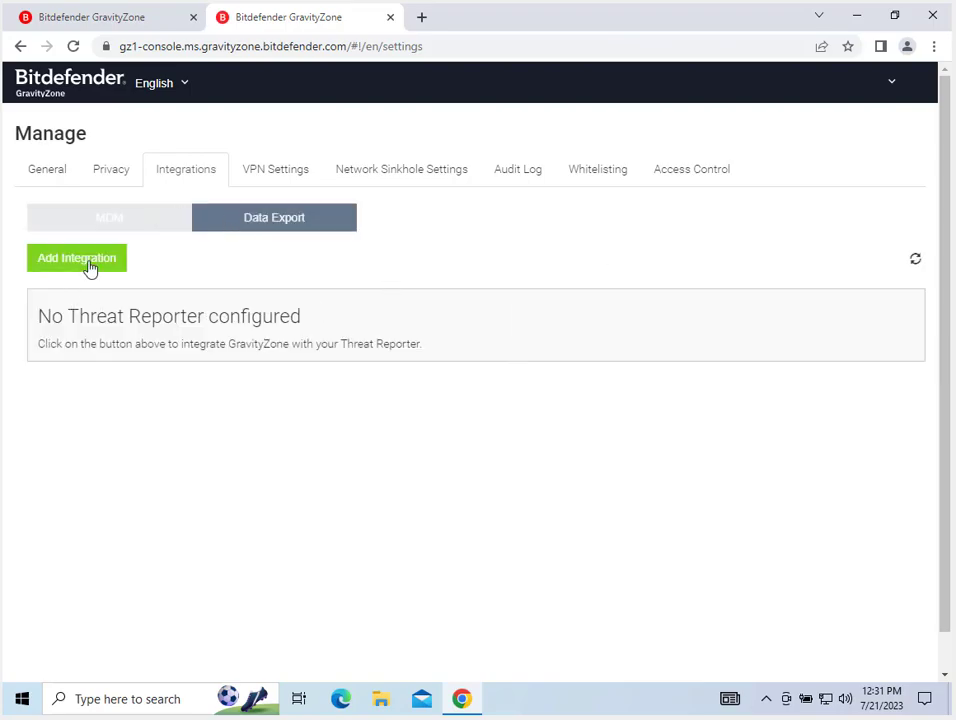
left_click(282, 167)
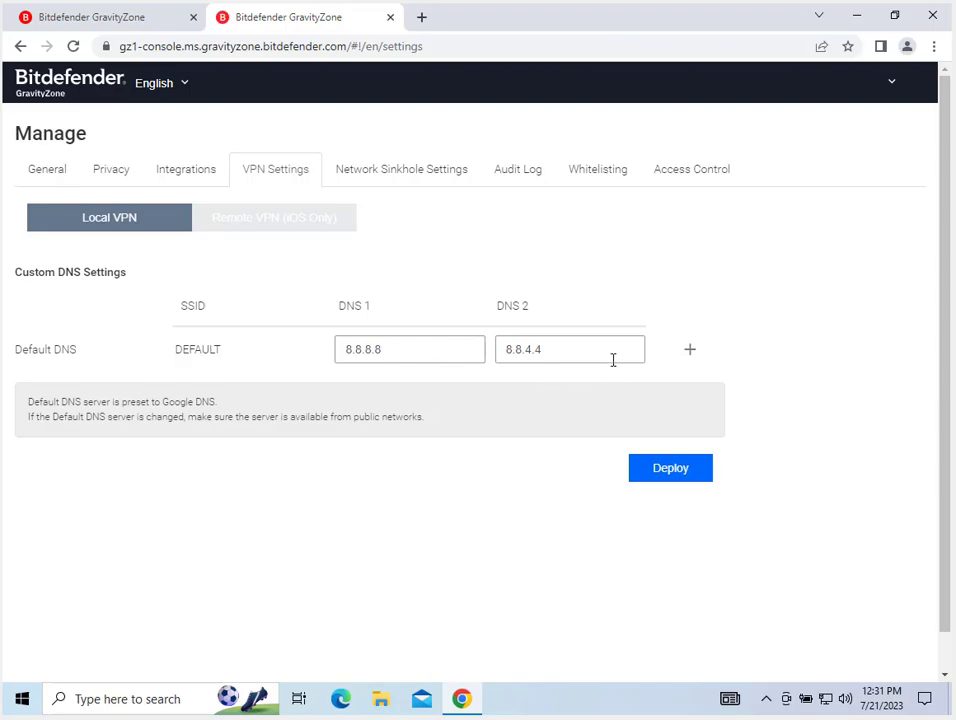
left_click(368, 177)
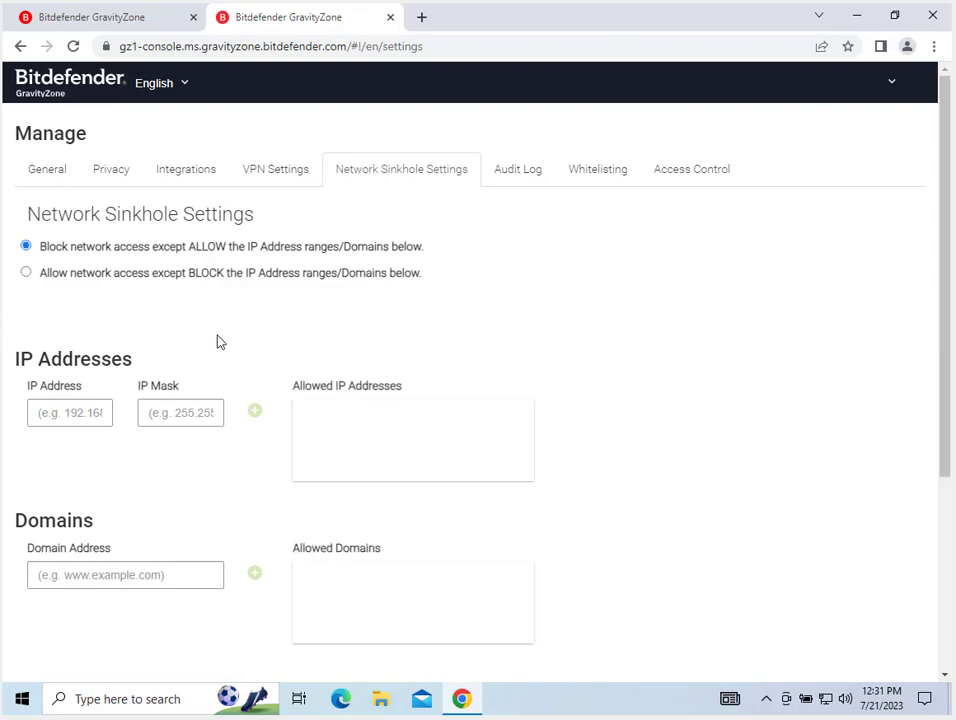
scroll(216, 341, "down", 3)
scroll(521, 310, "up", 1)
scroll(521, 310, "up", 3)
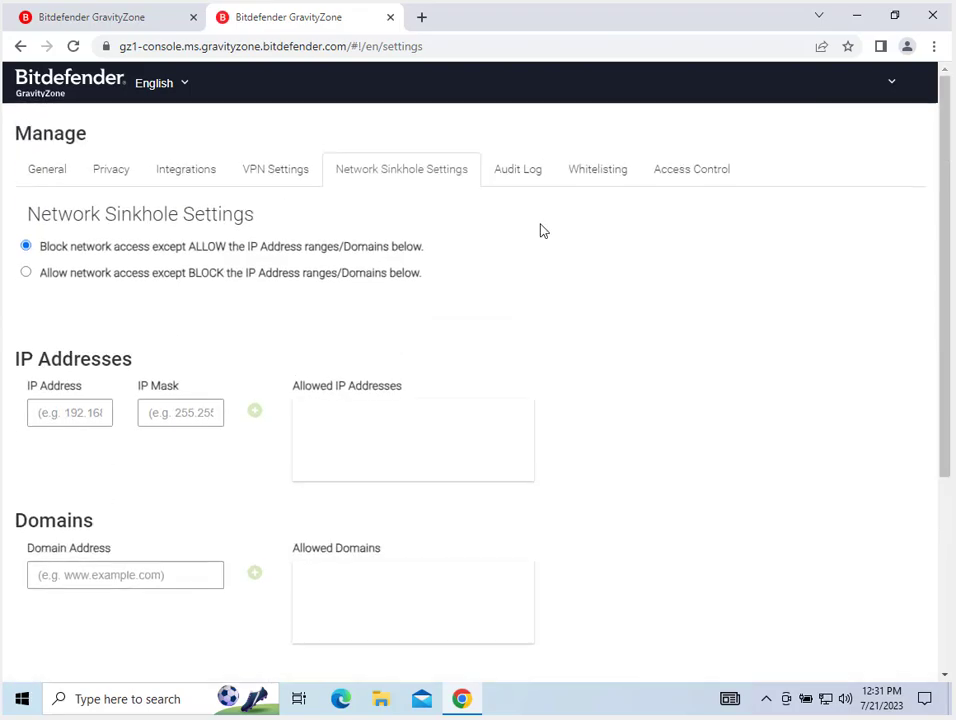
Look through the Audit Log, Whitelisting certificates and Access Control Lists sections.
left_click(541, 169)
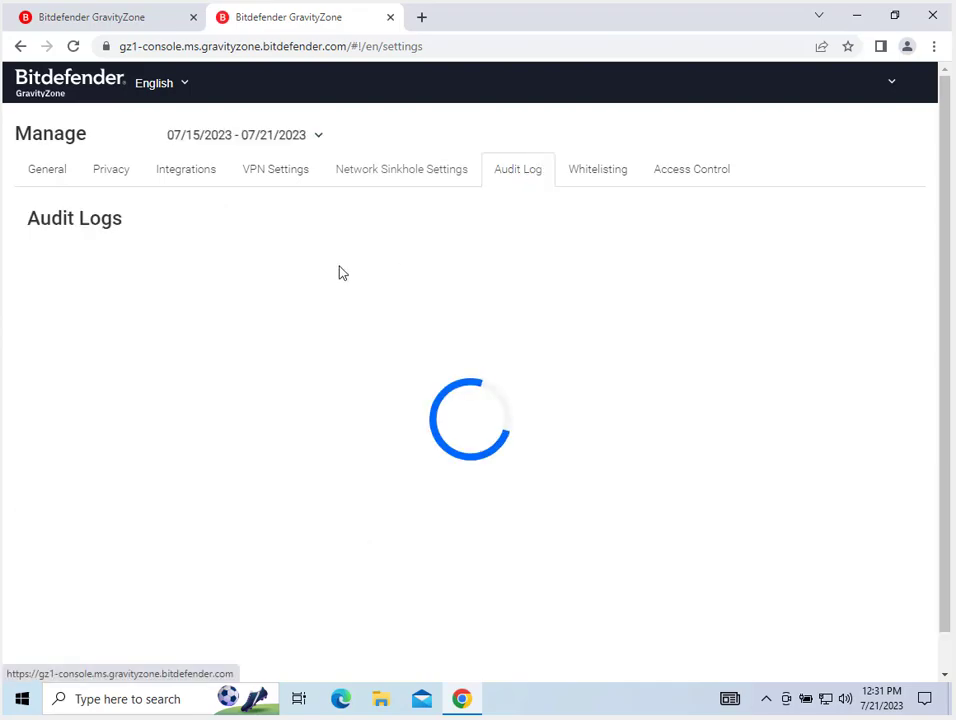
left_click(598, 171)
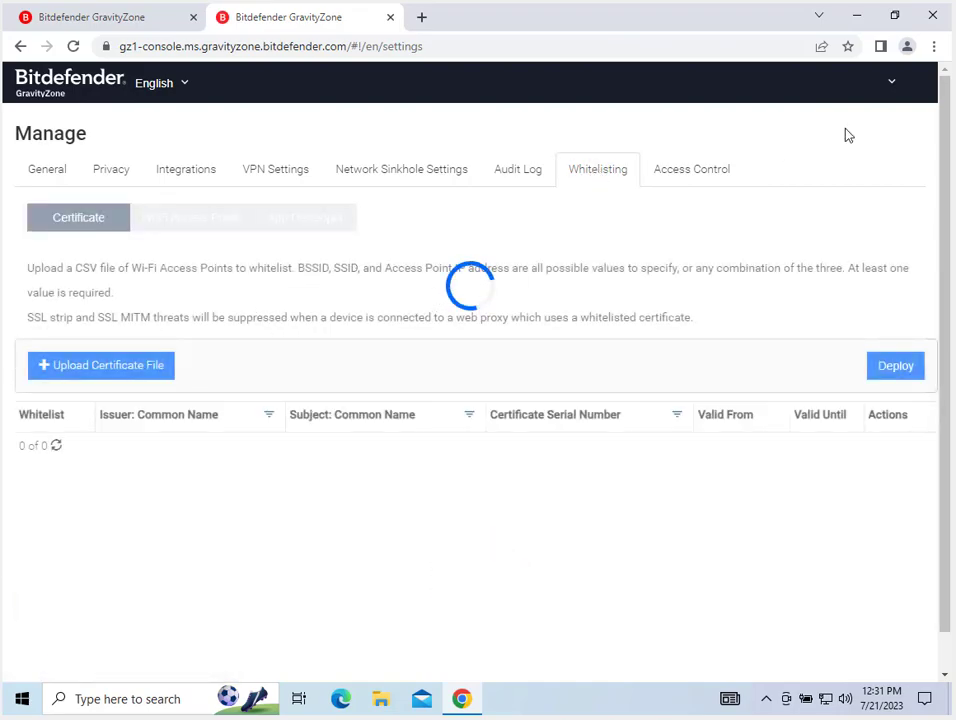
left_click(700, 174)
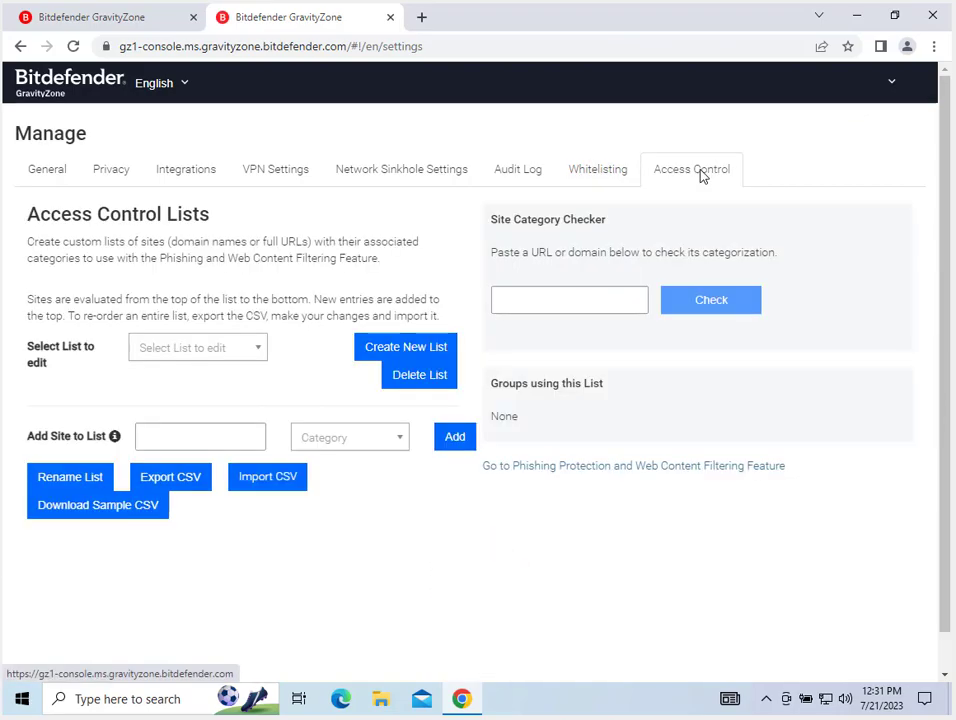
left_click(892, 88)
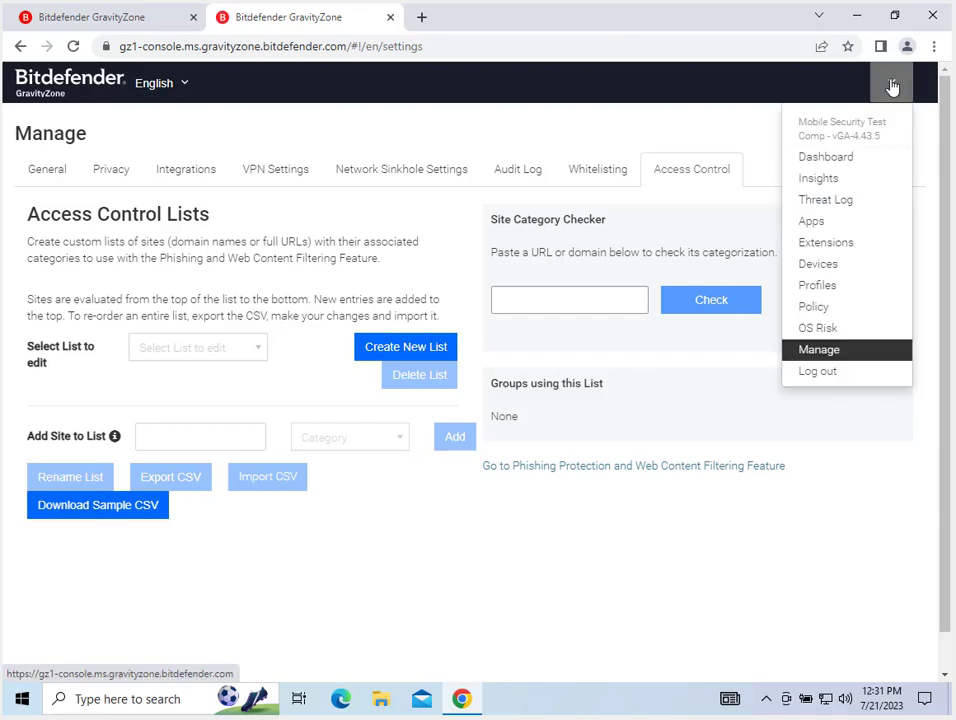
Go back to the Dashboard from the console sections menu.
left_click(853, 165)
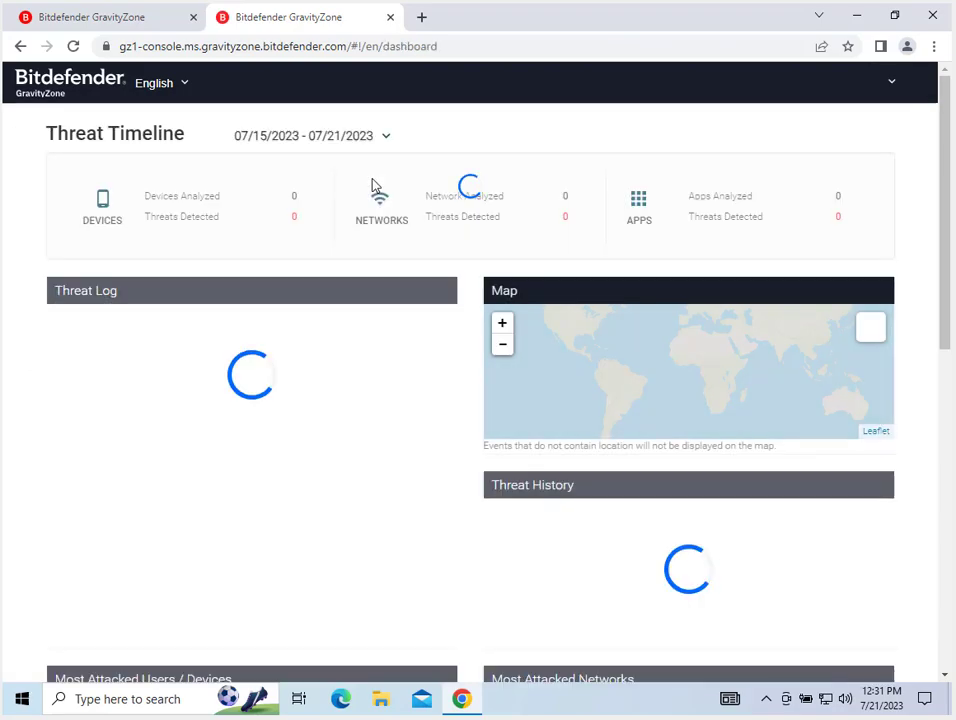